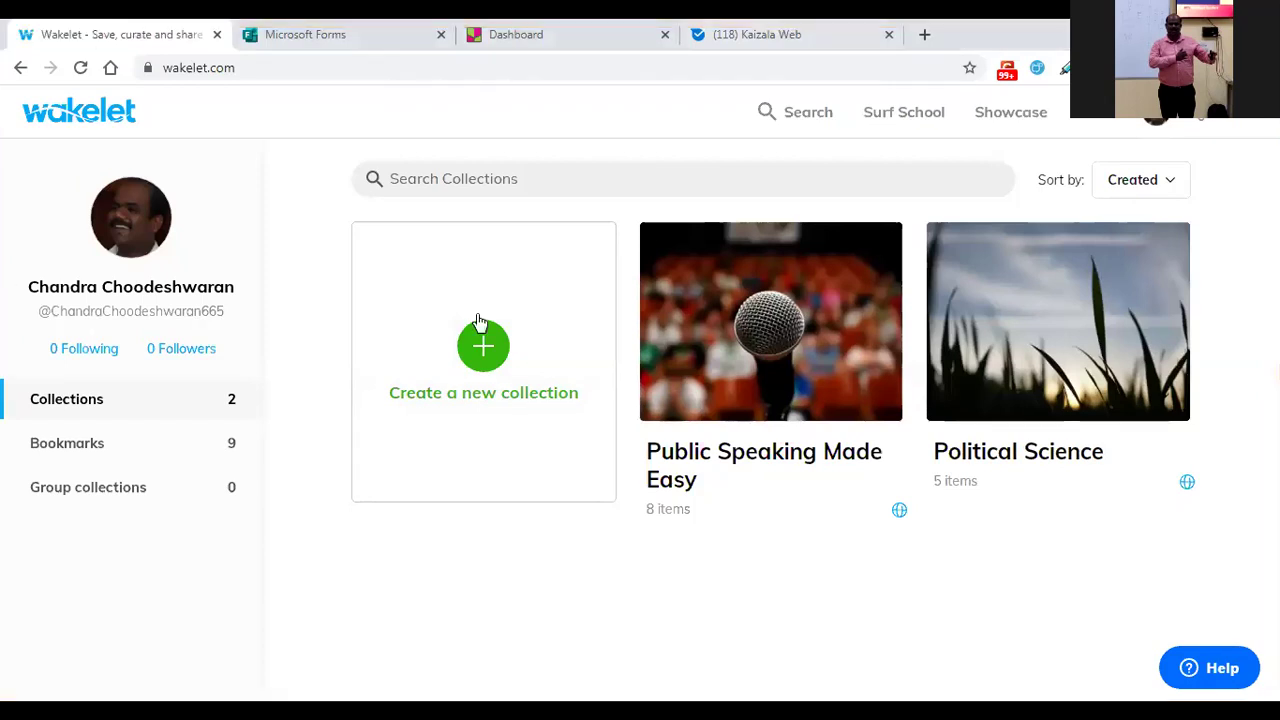
Step: Start a new Wakelet collection to view the content types it can hold, and close the Wakelet page
left_click(485, 386)
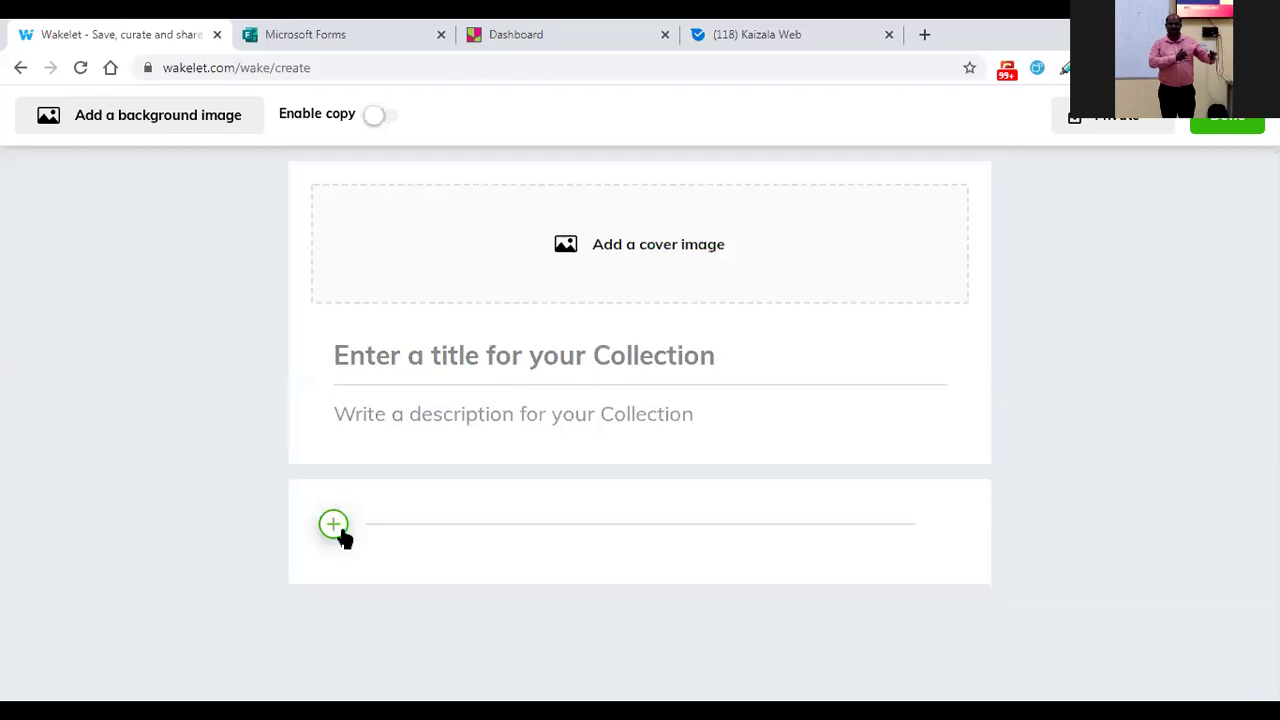
left_click(334, 525)
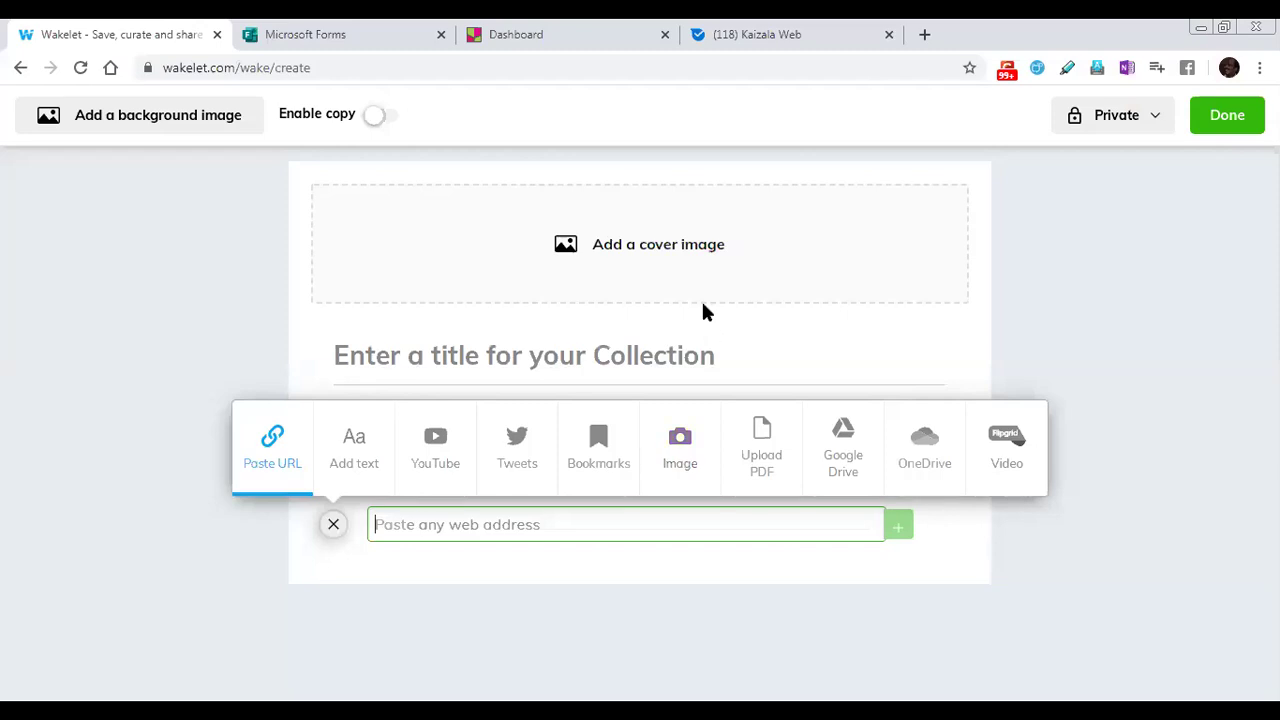
left_click(217, 35)
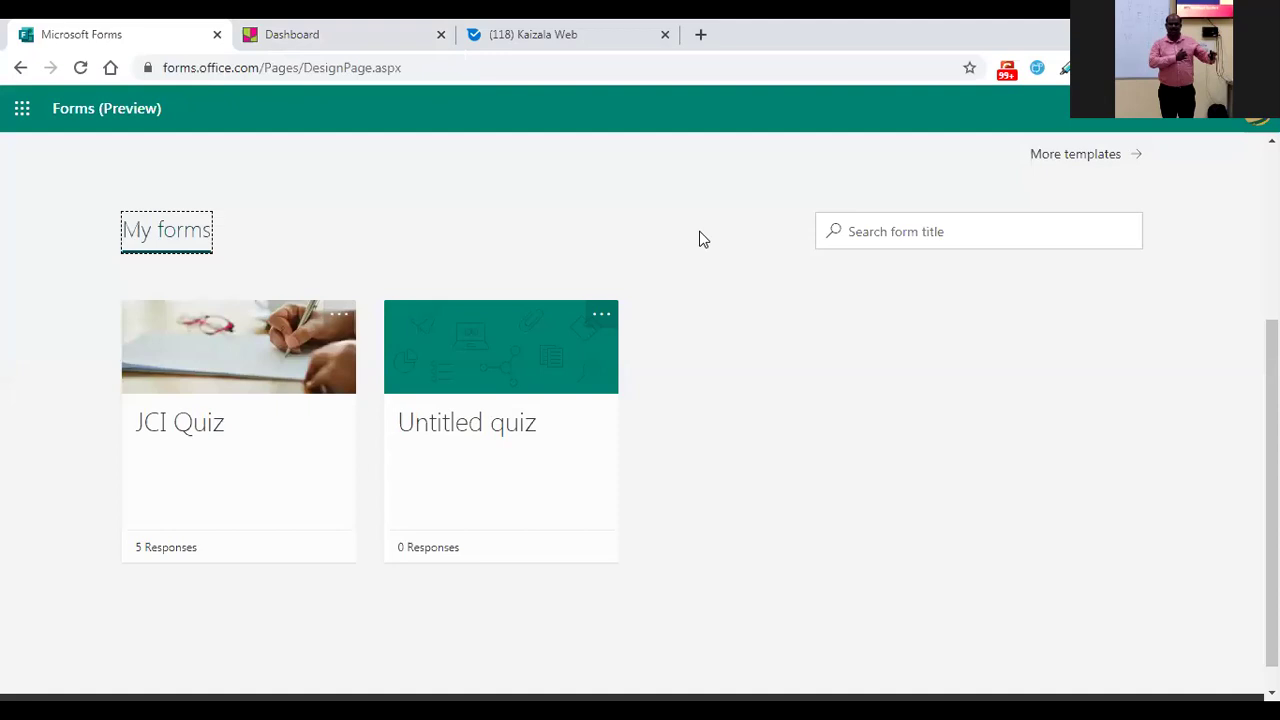
Step: Open the JCI Quiz form and look through all its questions and marked answers
left_click(268, 354)
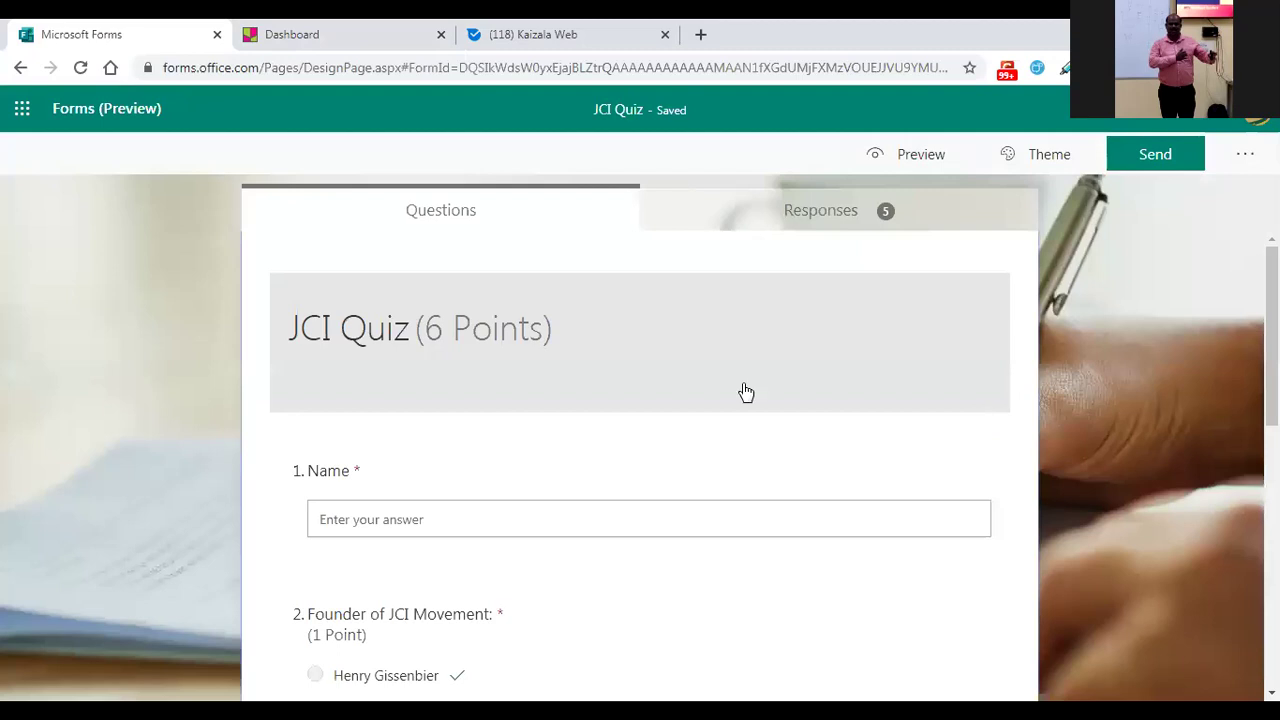
scroll(669, 400, "down", 2)
scroll(651, 415, "down", 2)
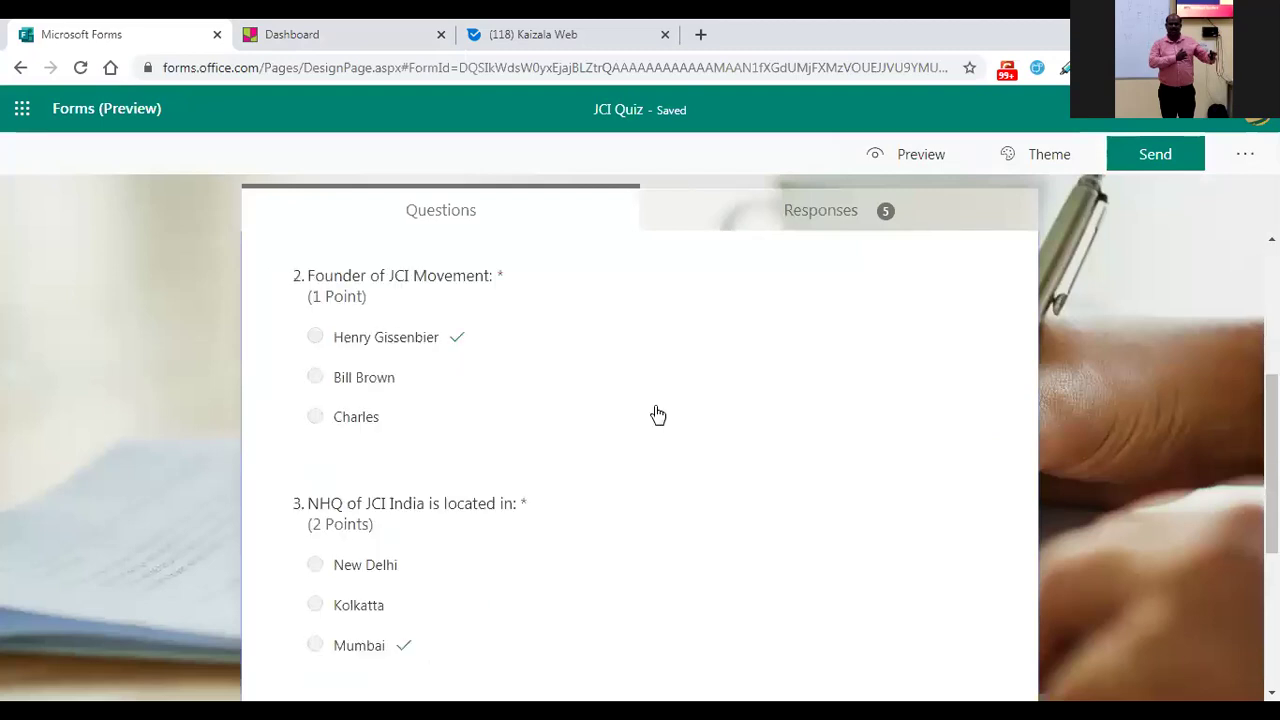
scroll(689, 423, "down", 3)
scroll(699, 428, "down", 1)
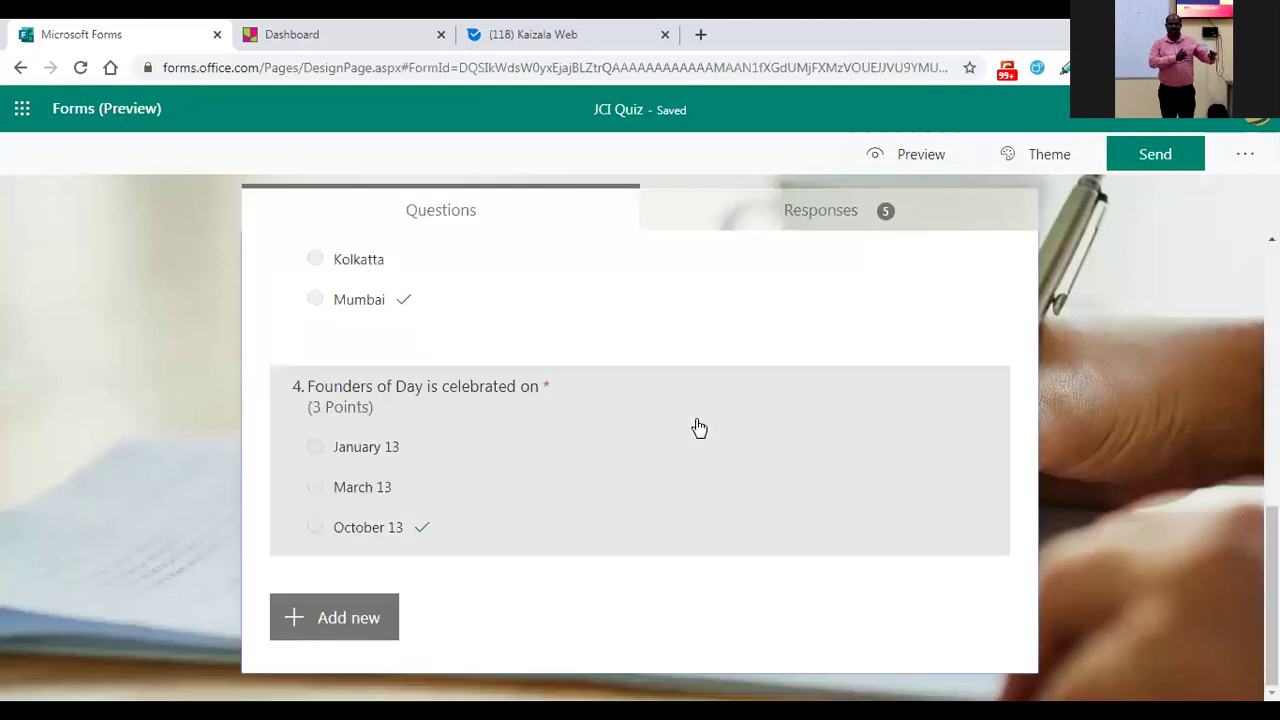
scroll(699, 425, "up", 3)
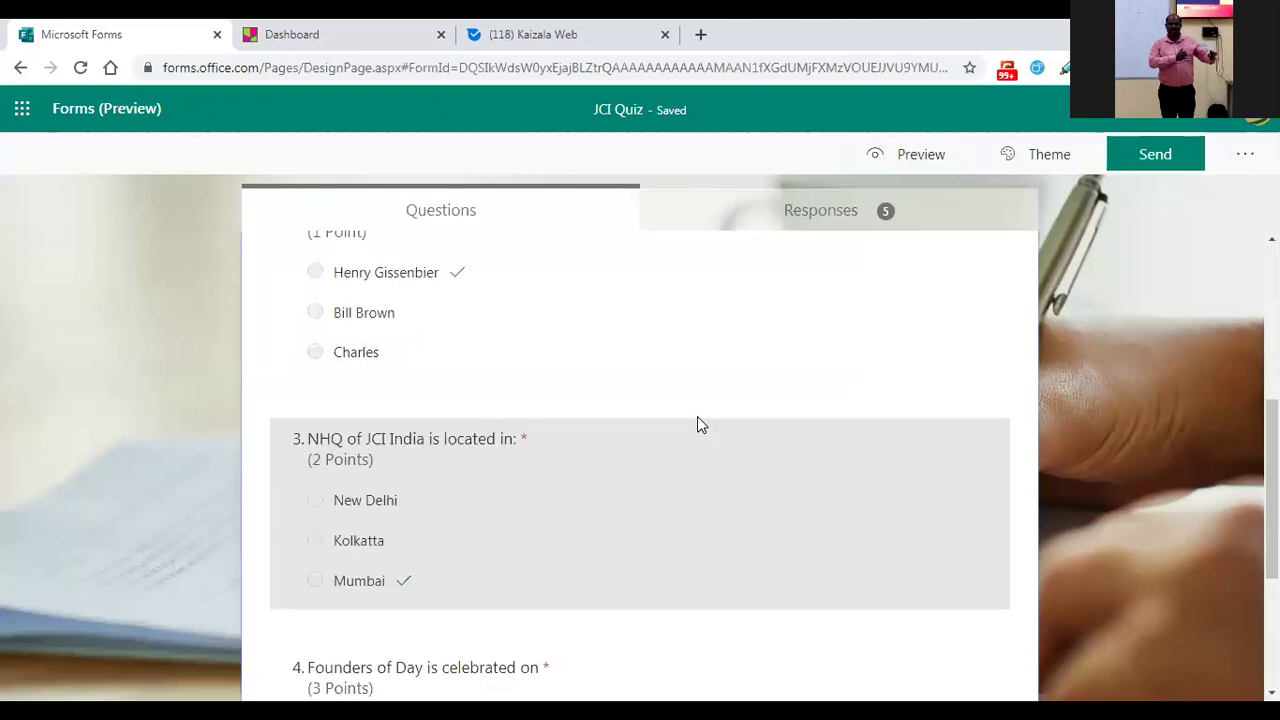
scroll(677, 374, "up", 4)
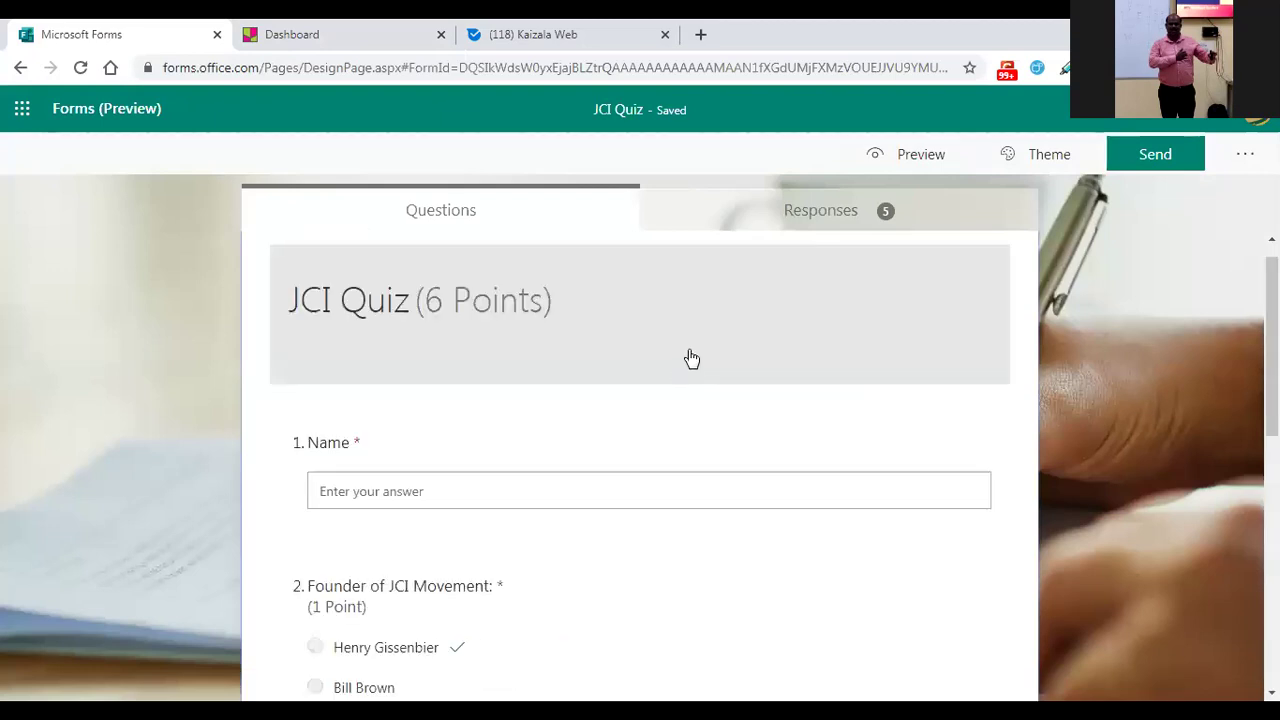
Step: Enable both a start date and an end date for responses in the quiz settings
left_click(1241, 156)
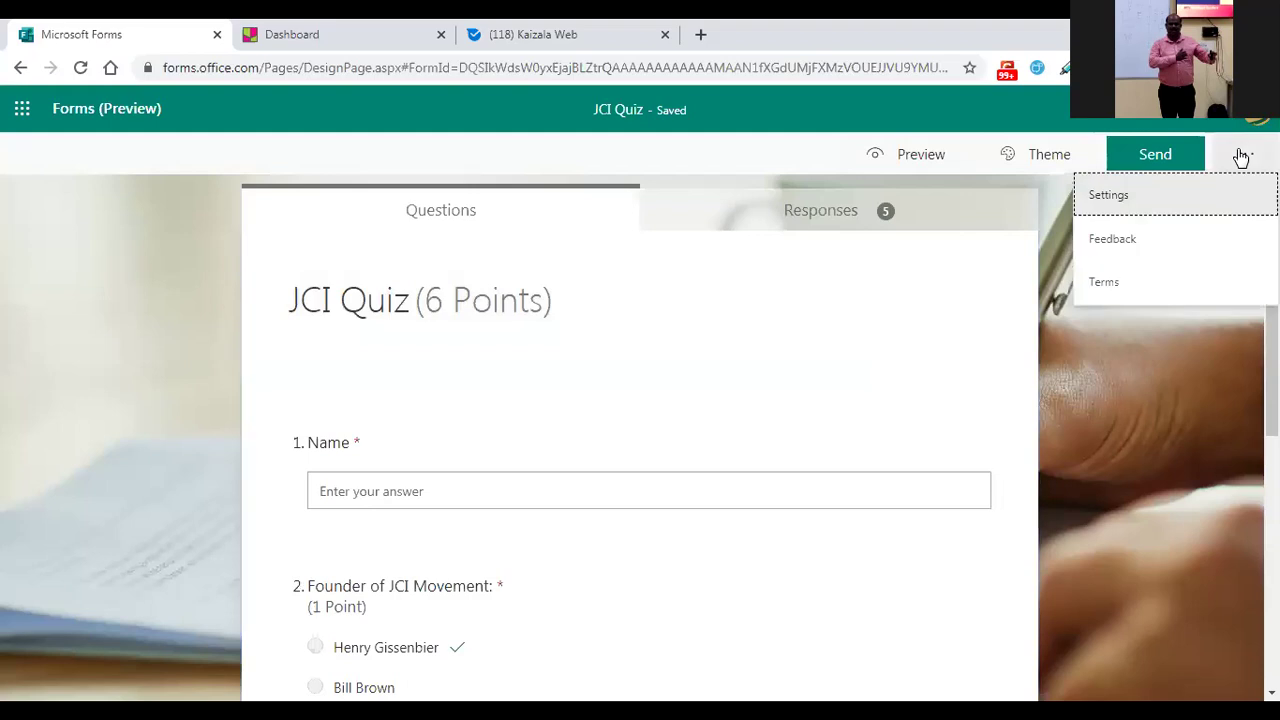
left_click(1178, 199)
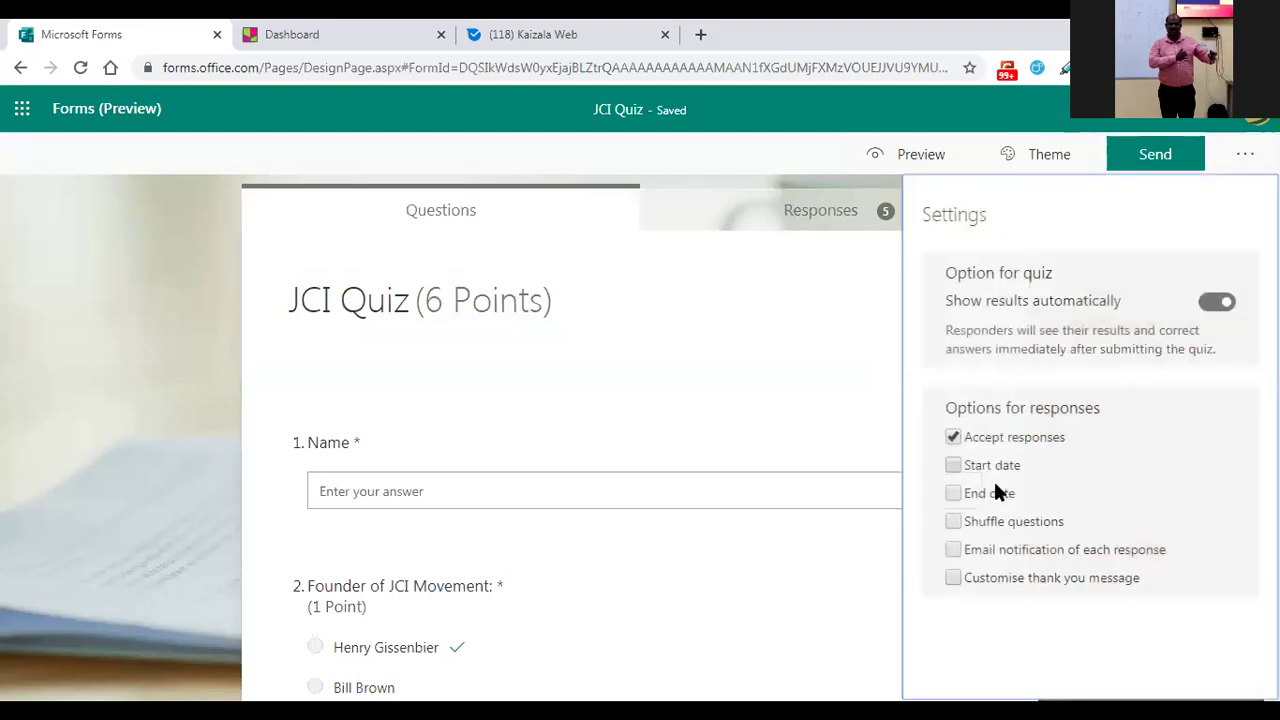
left_click(993, 477)
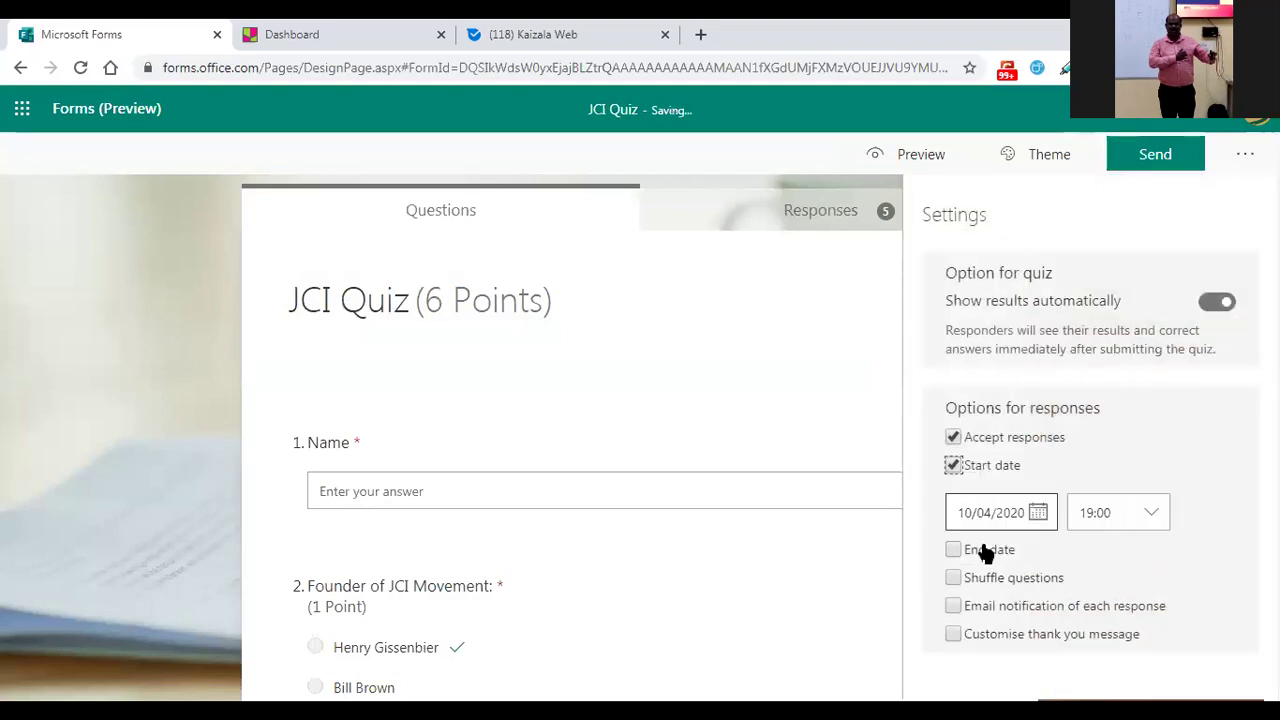
left_click(1005, 549)
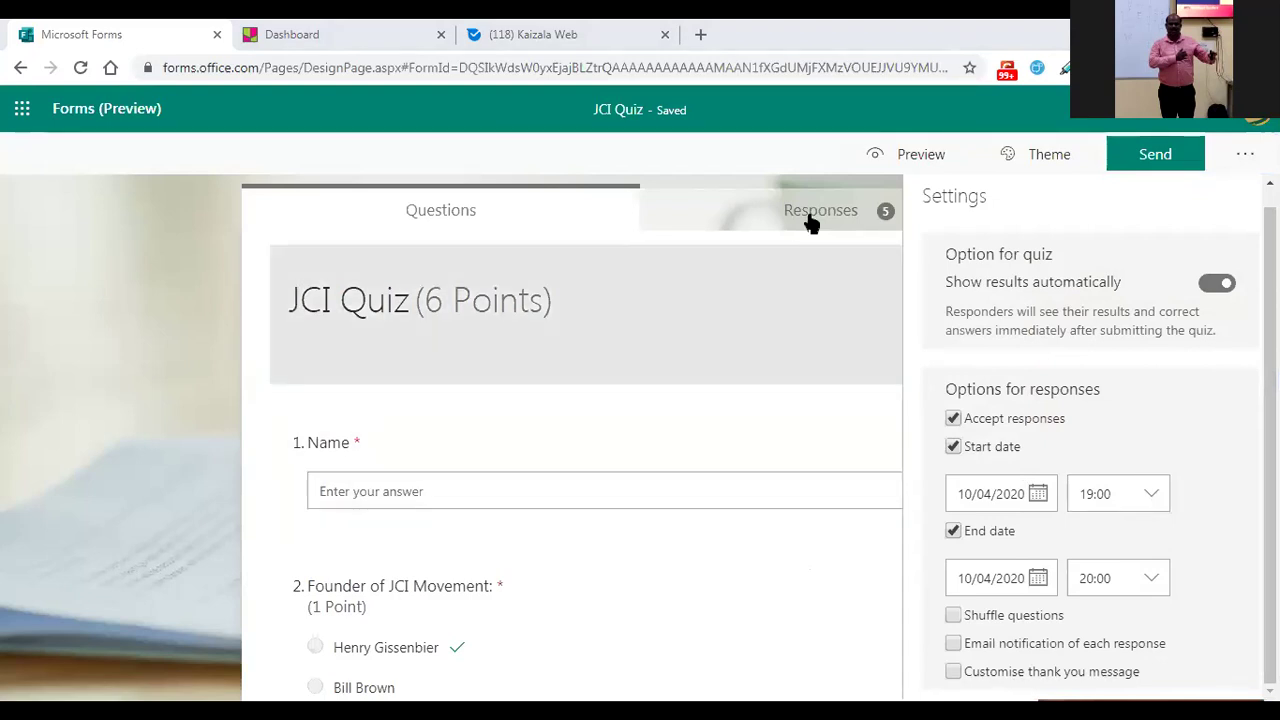
Step: Export the JCI Quiz responses to Excel and open the downloaded workbook
left_click(812, 218)
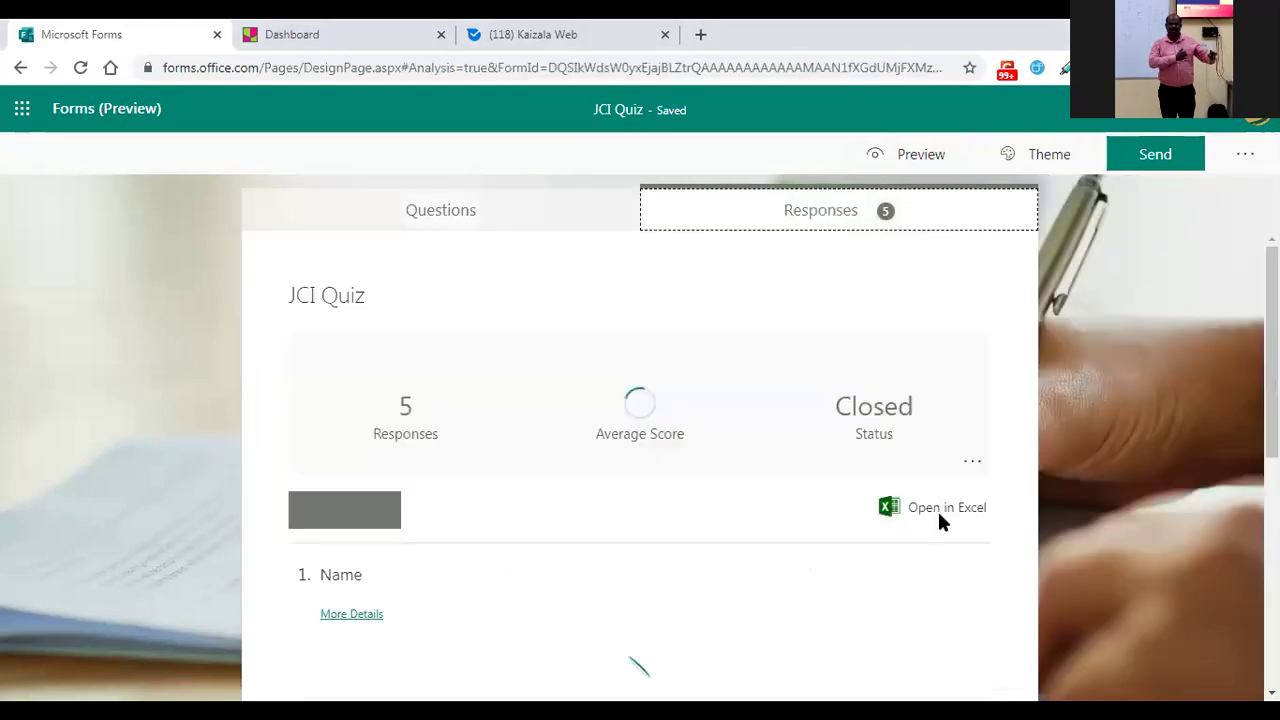
left_click(943, 508)
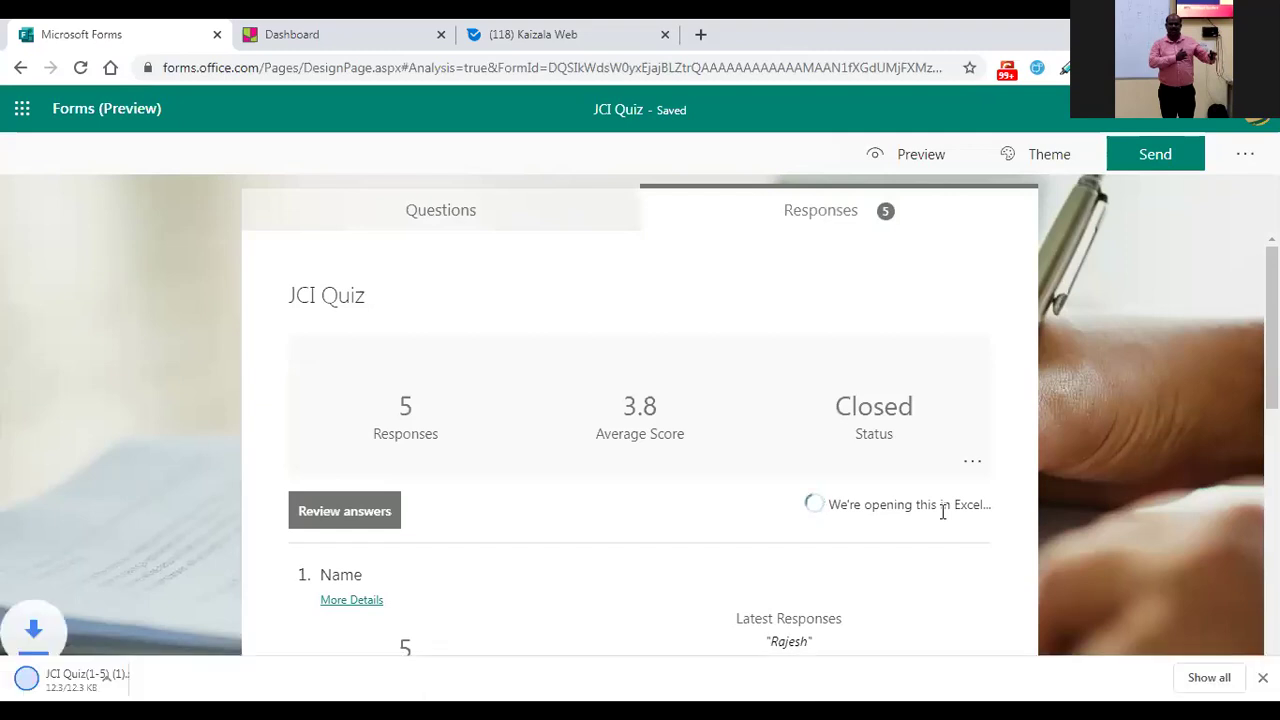
left_click(104, 673)
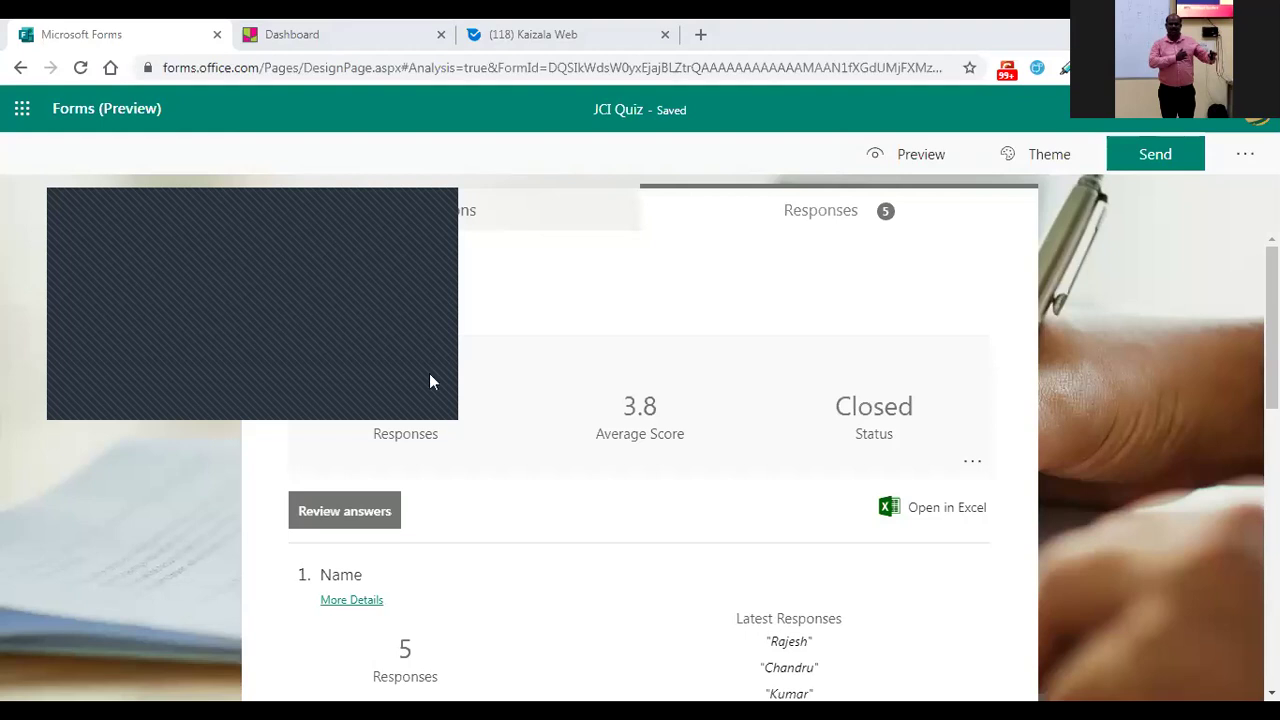
Step: Add a choice question at the end of the quiz reading "Where is JCI International HQ located?"
left_click(467, 211)
scroll(560, 450, "down", 5)
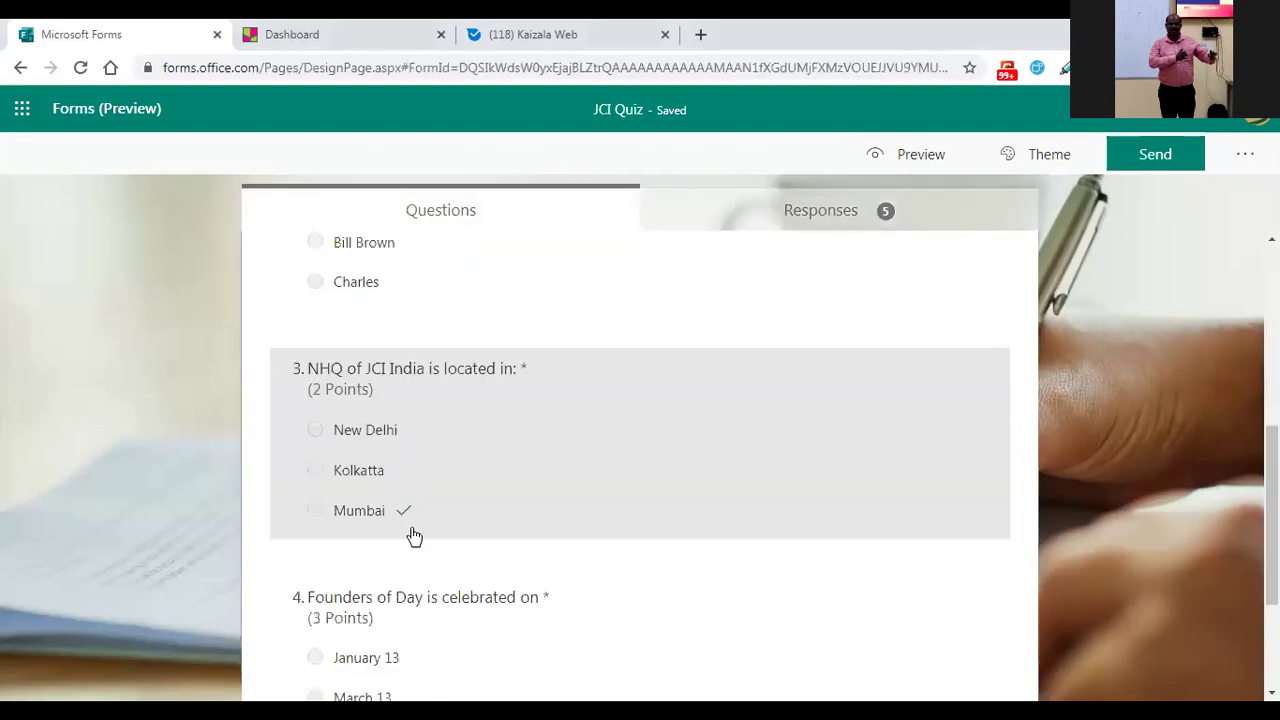
scroll(305, 615, "down", 2)
left_click(303, 615)
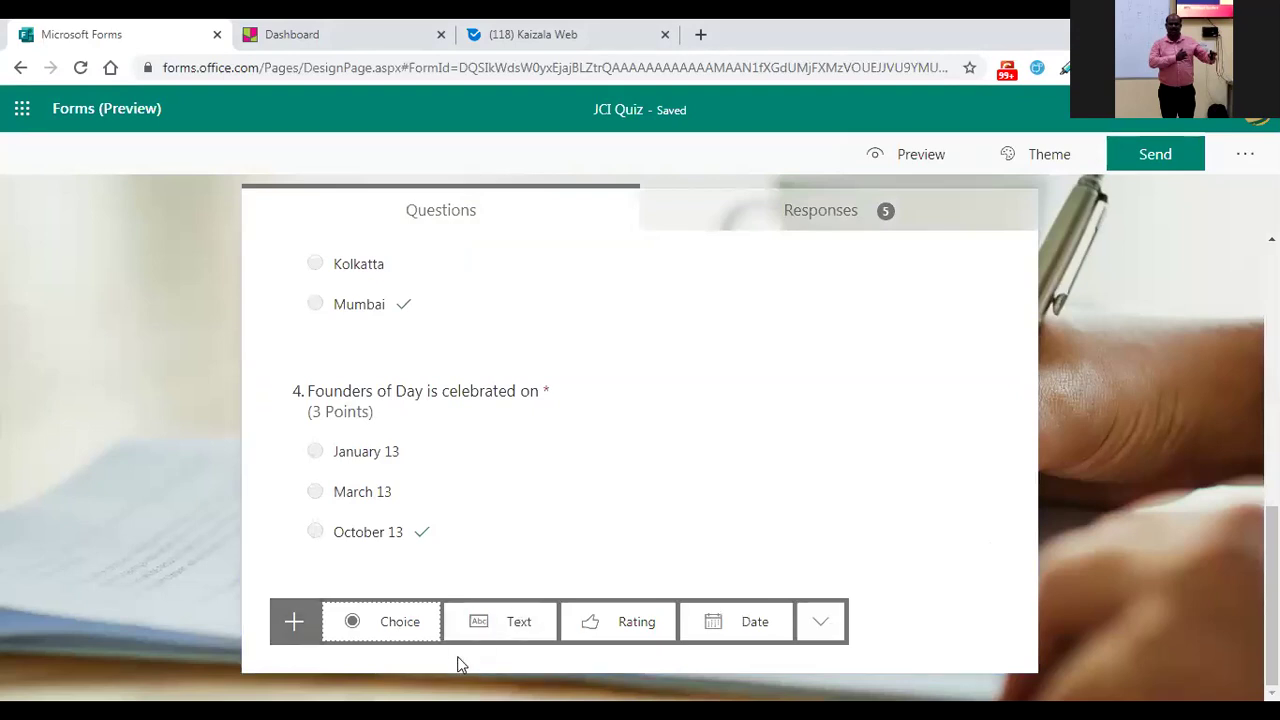
left_click(398, 624)
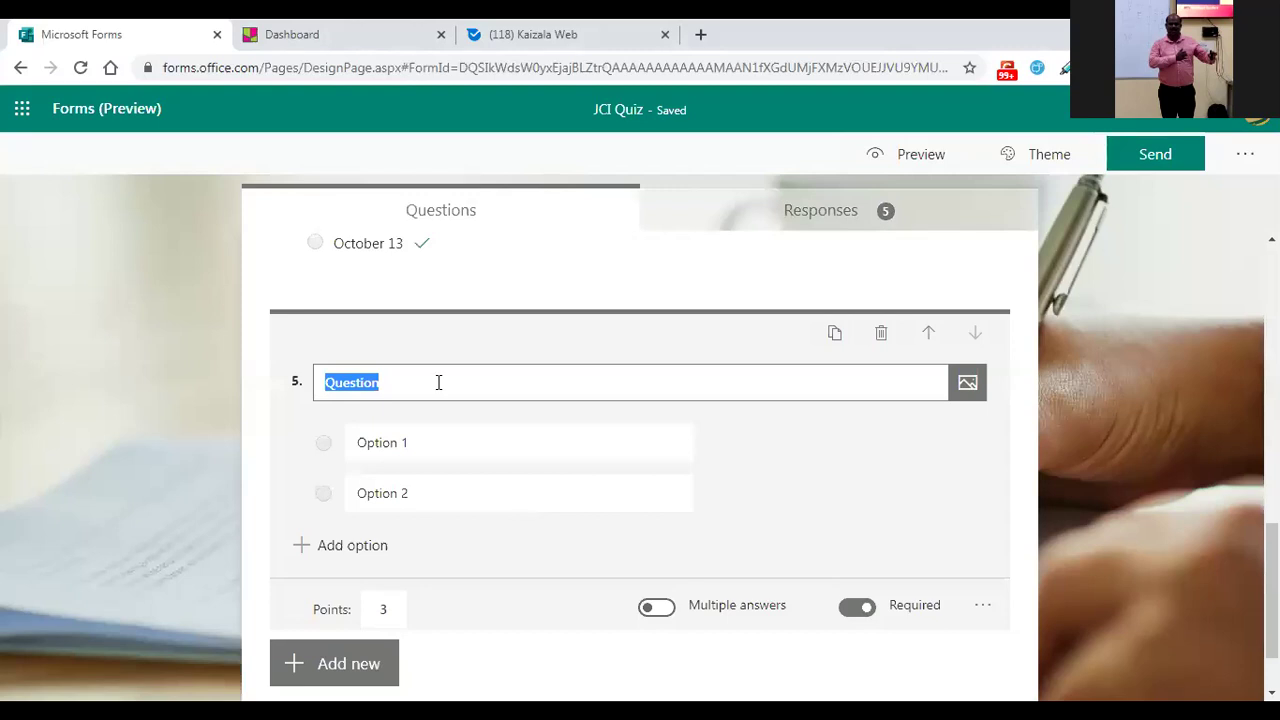
type("Where is ")
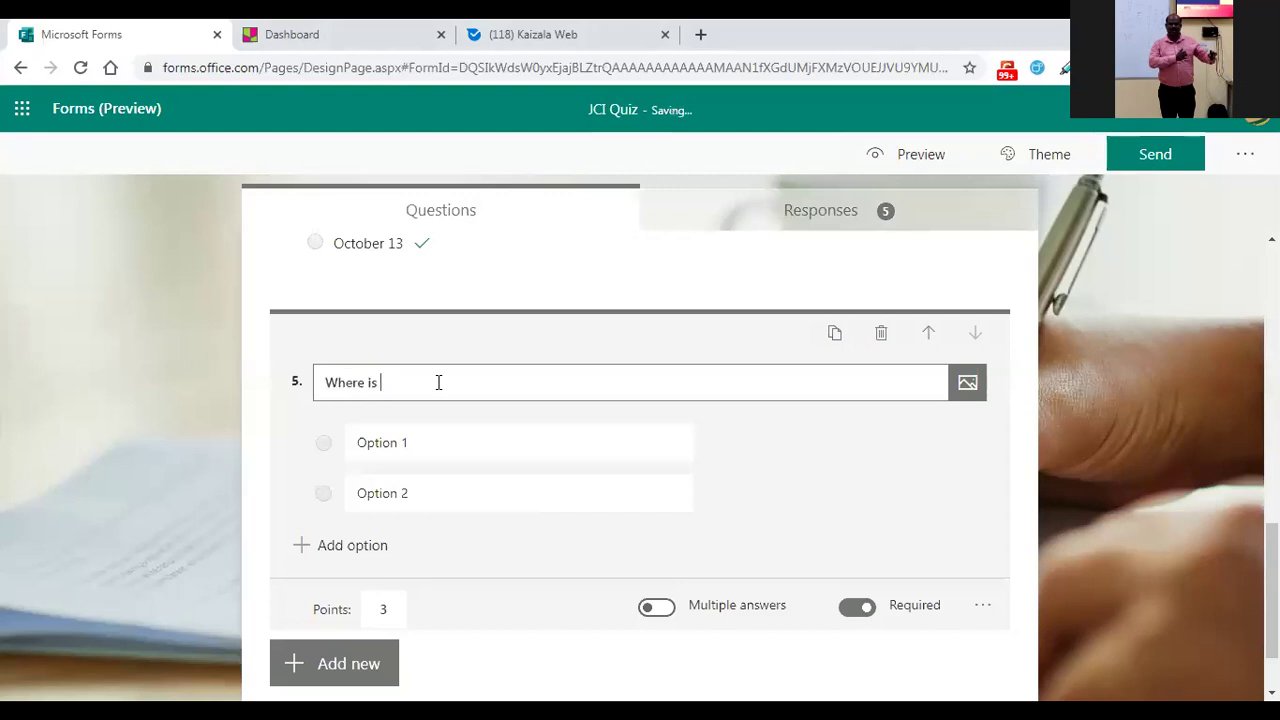
type("JCI International HQ ")
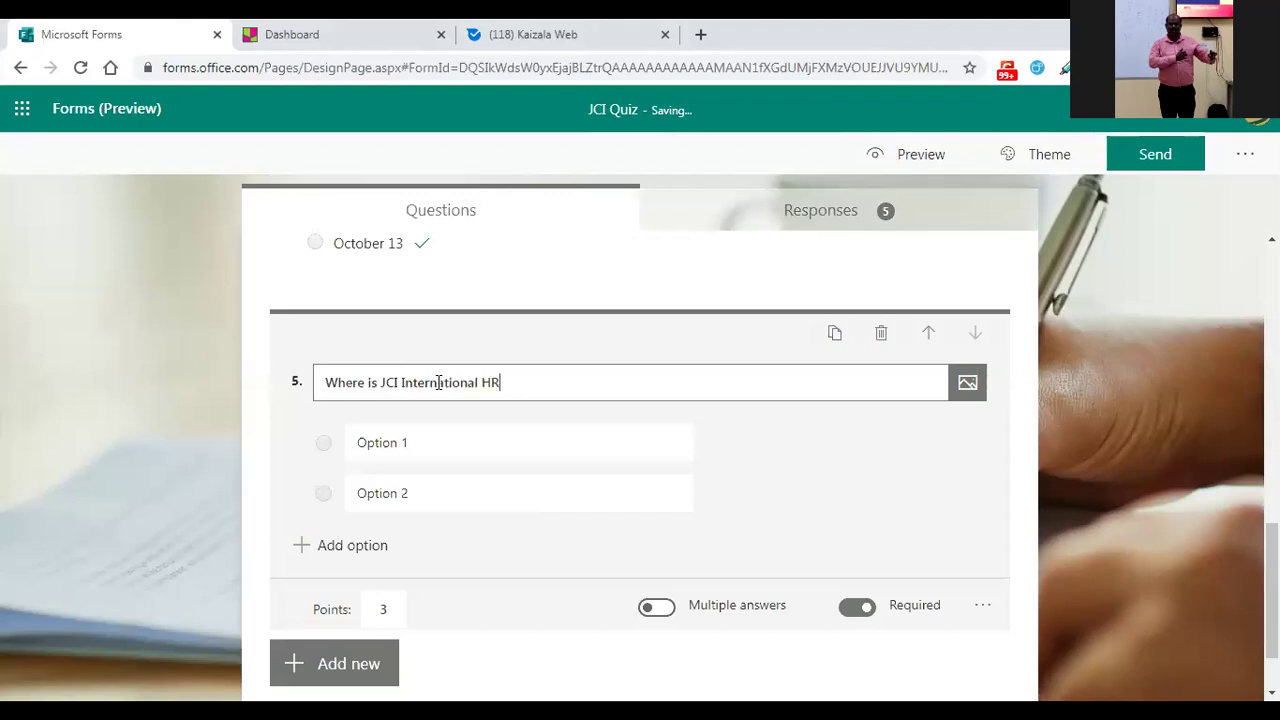
type("located?")
Step: Give the new question three answer options: US, UK and India
left_click(415, 446)
type("US")
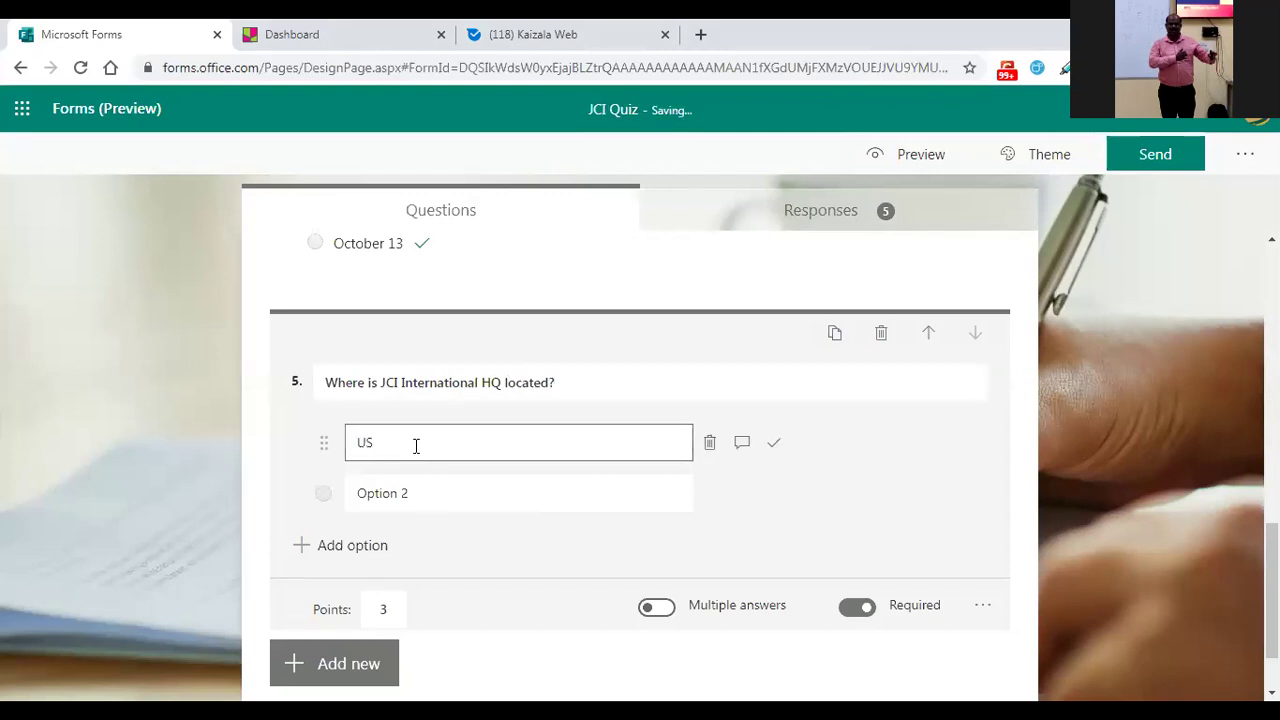
left_click(433, 494)
type("UK")
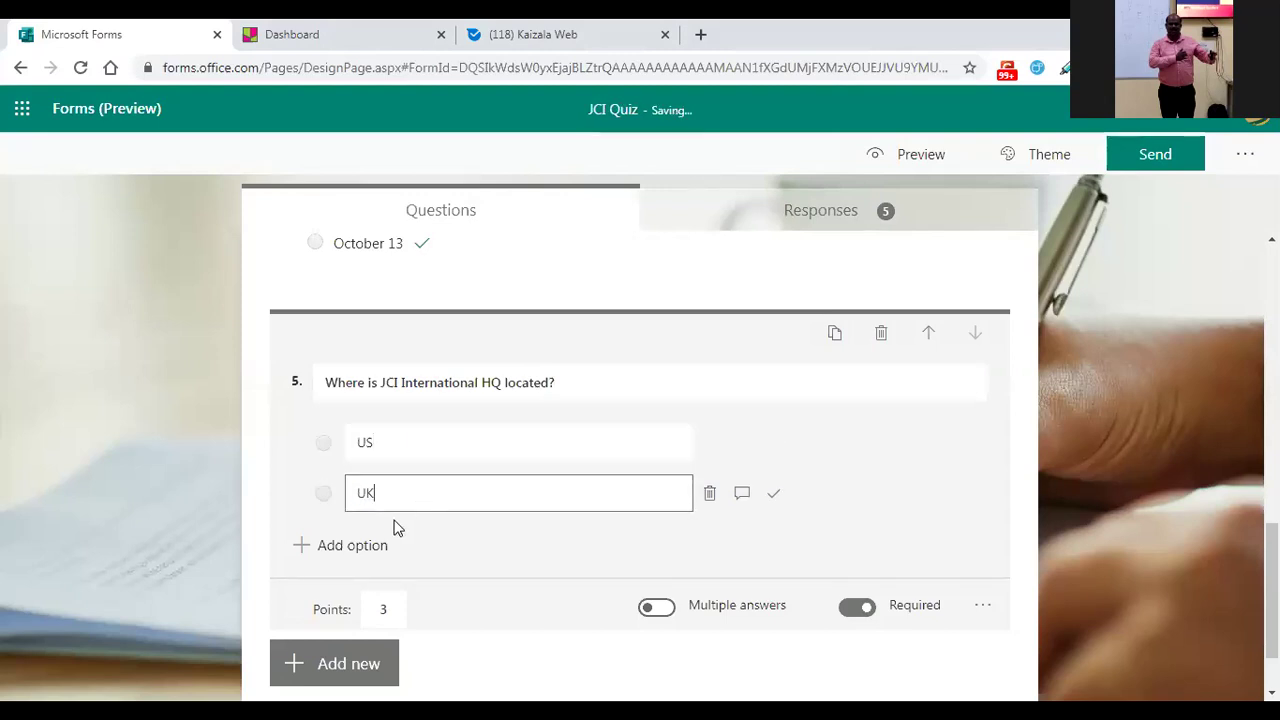
left_click(378, 546)
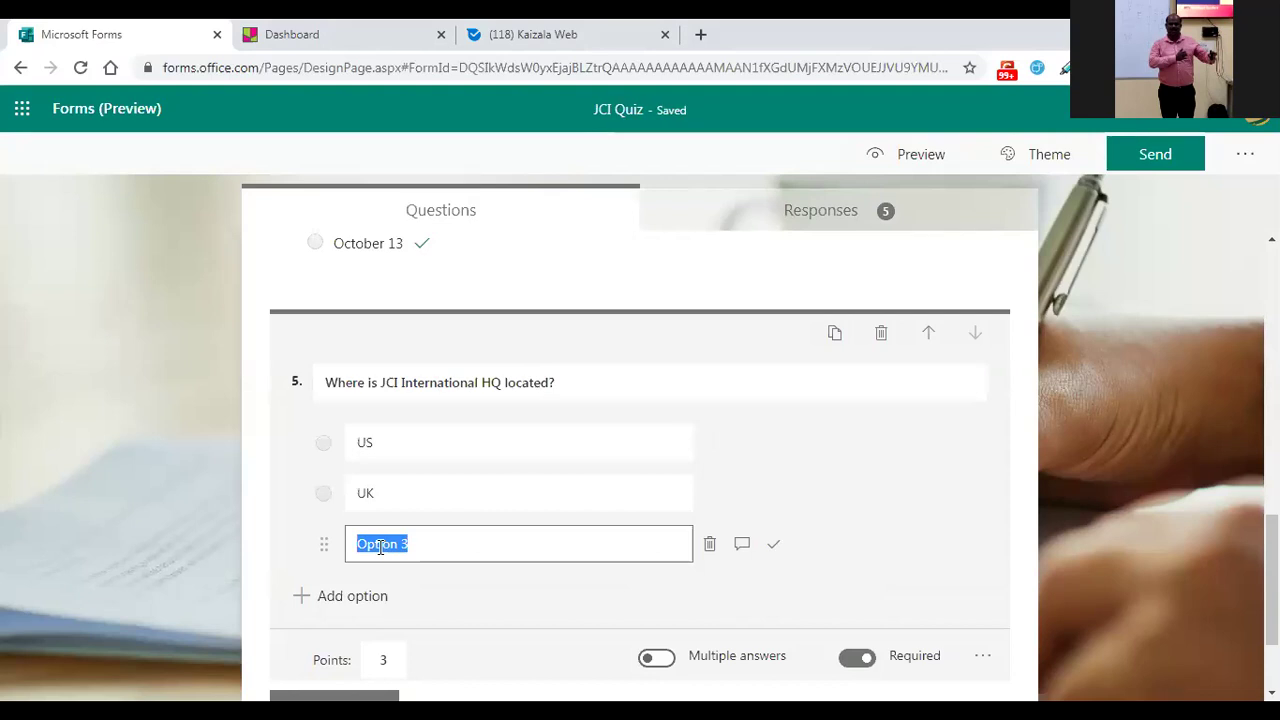
type("Infis")
key("BackSpace")
key("BackSpace")
key("BackSpace")
type("dia")
Step: Mark US as the correct answer and set the question's points to 5
left_click(537, 446)
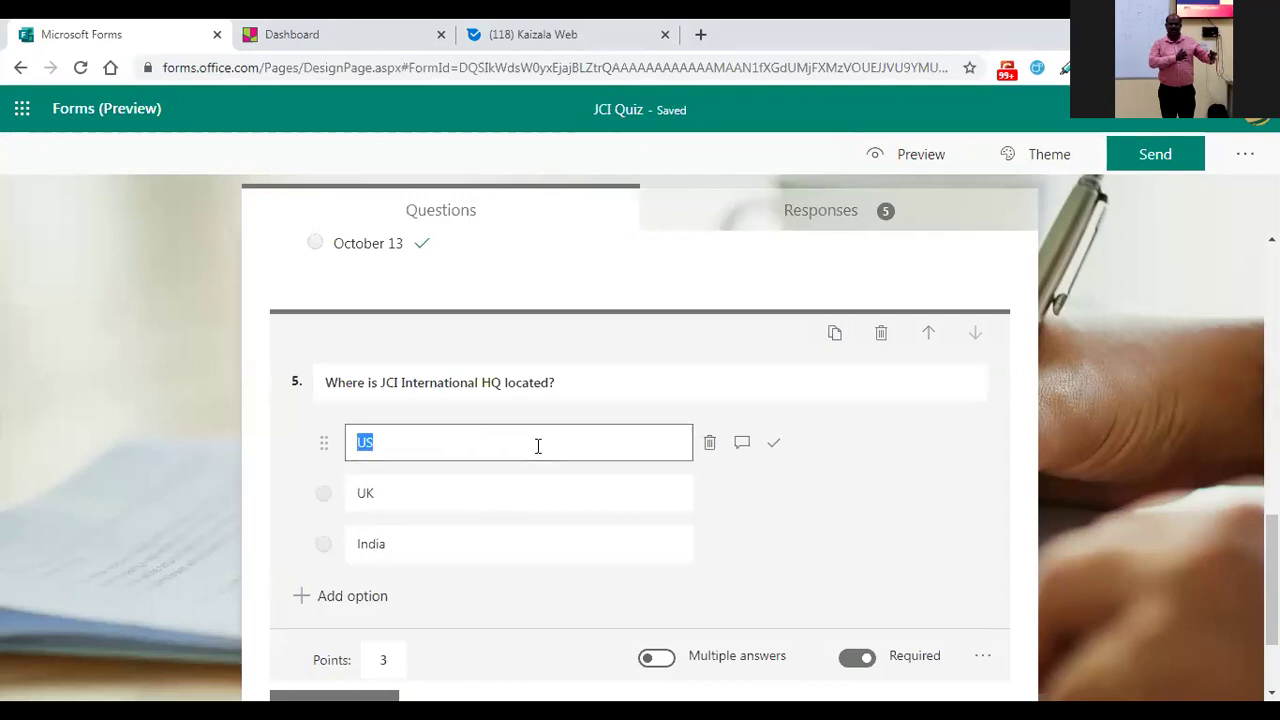
left_click(772, 447)
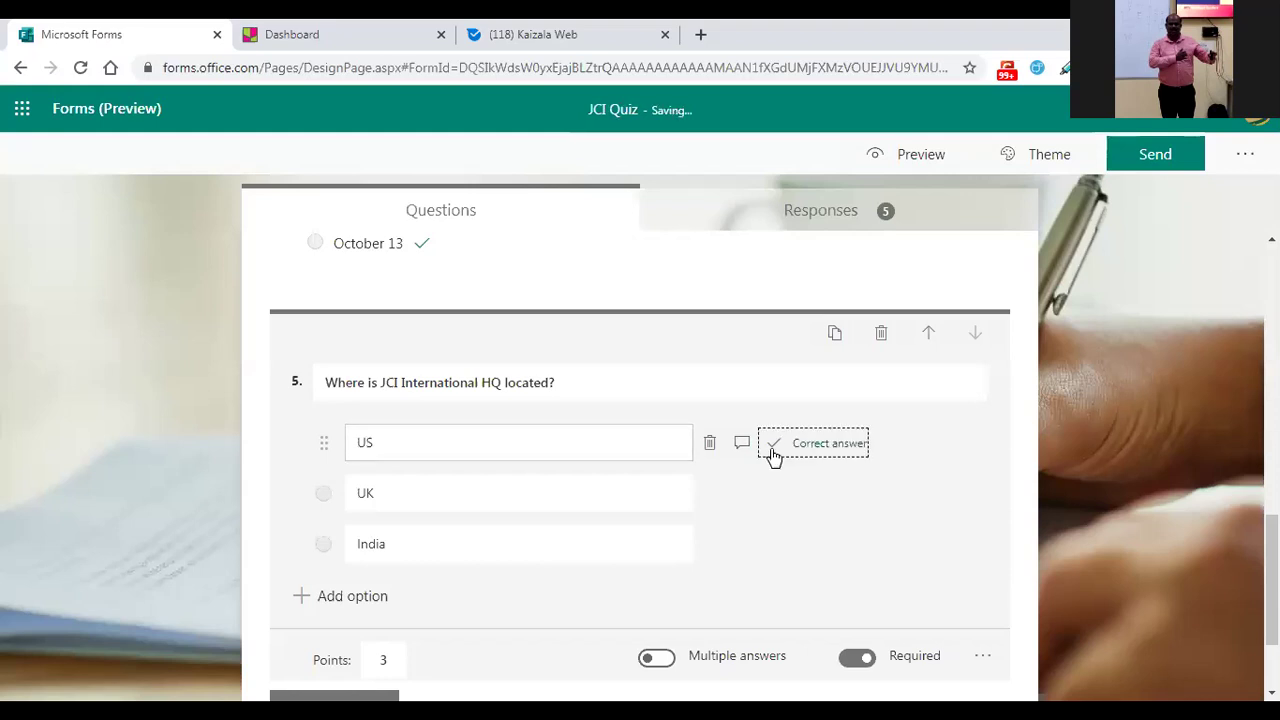
left_click_drag(392, 660, 366, 662)
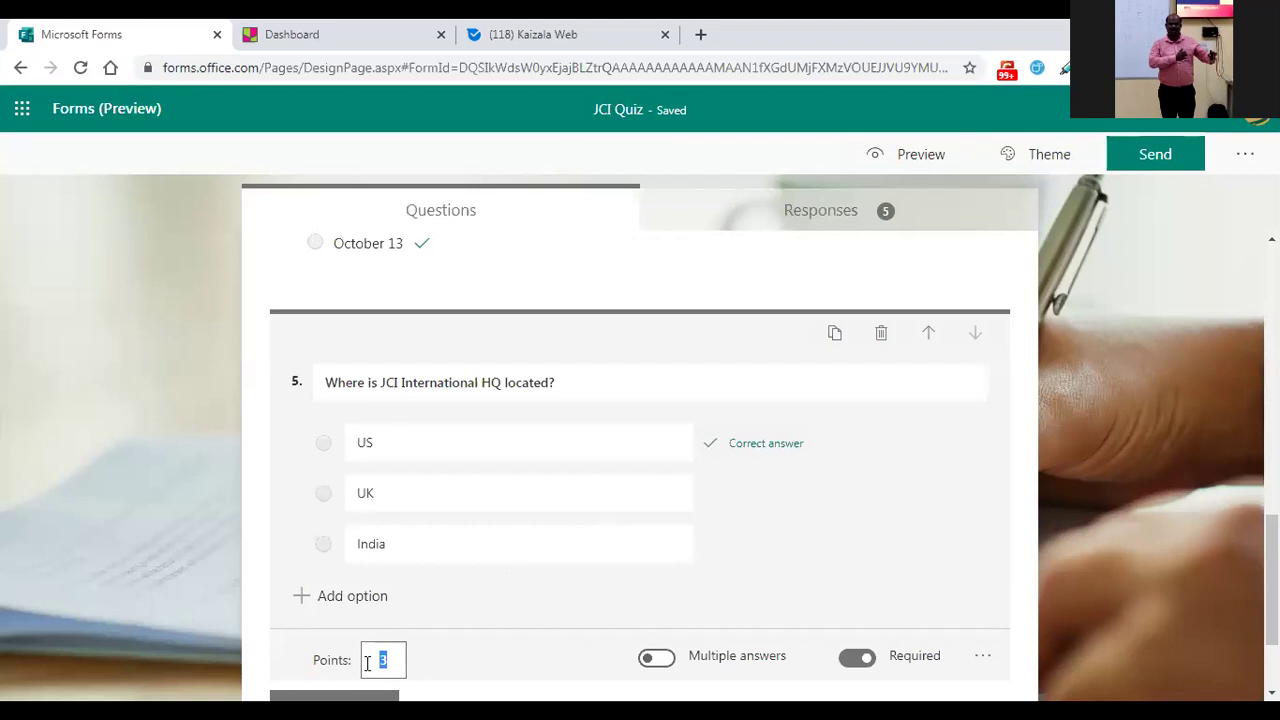
type("5")
scroll(521, 474, "down", 2)
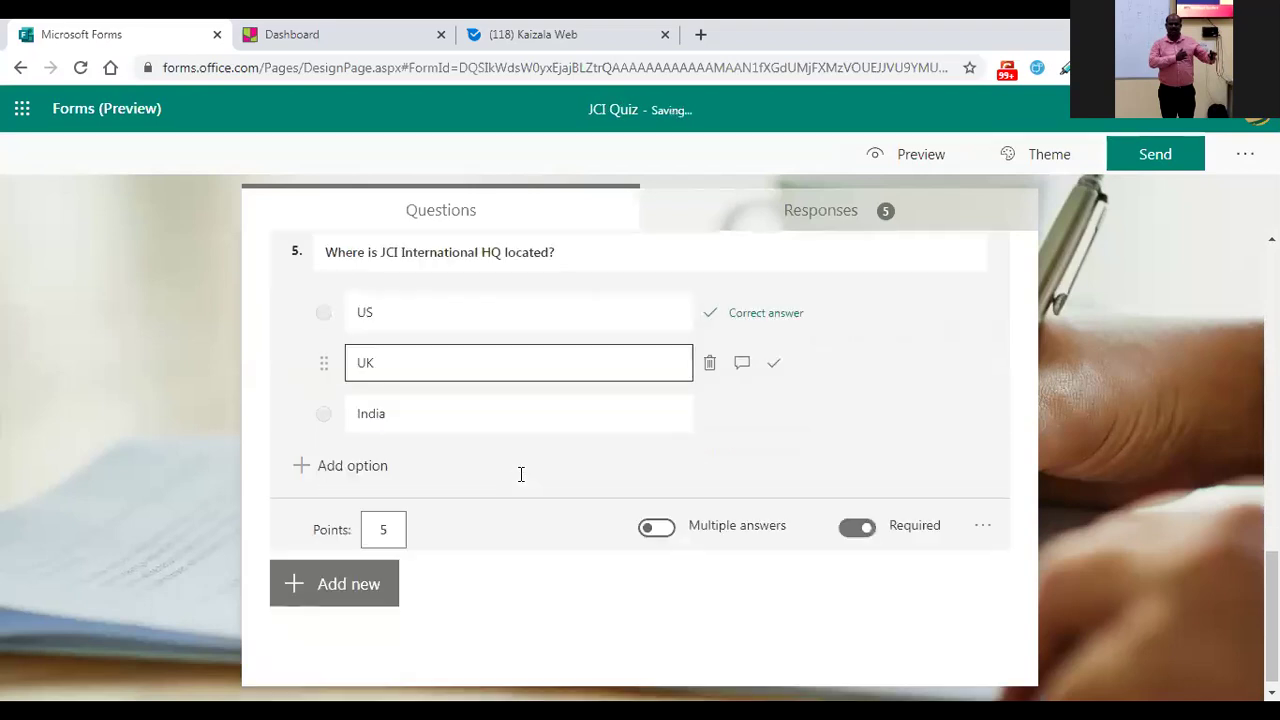
Step: Open the quiz's sharing options and copy the link for collecting responses
scroll(966, 300, "up", 5)
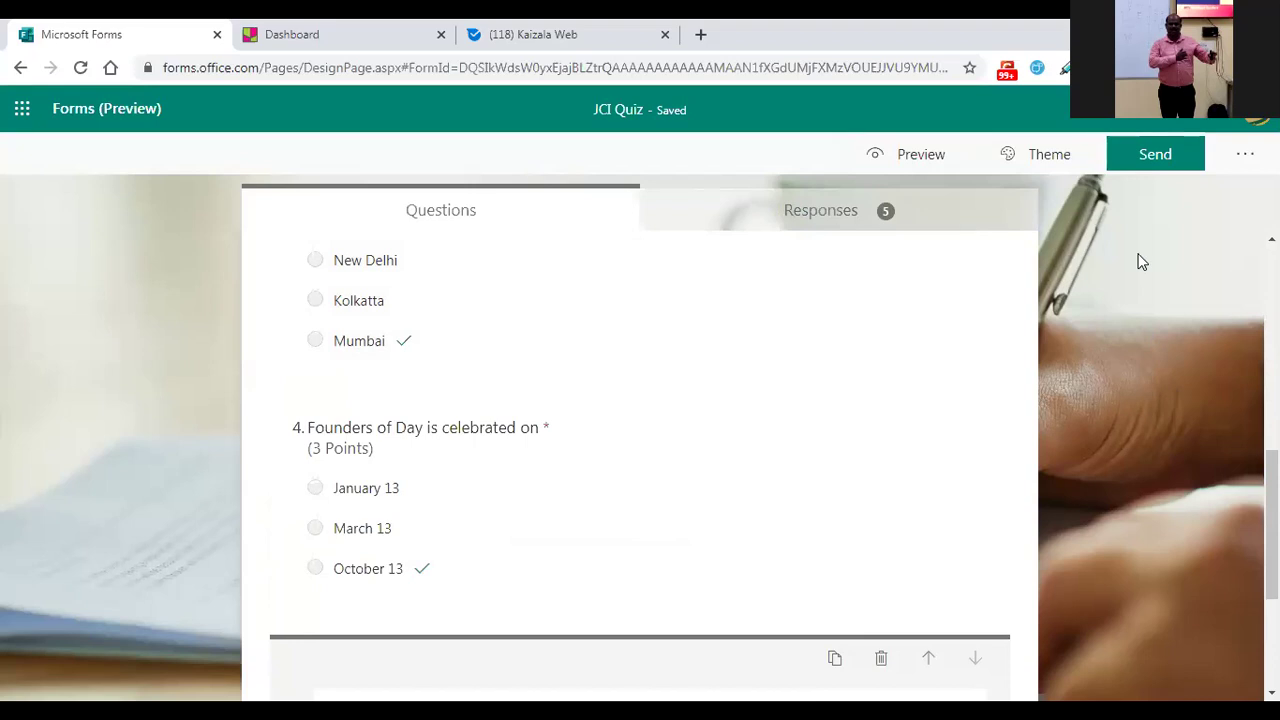
left_click(1158, 154)
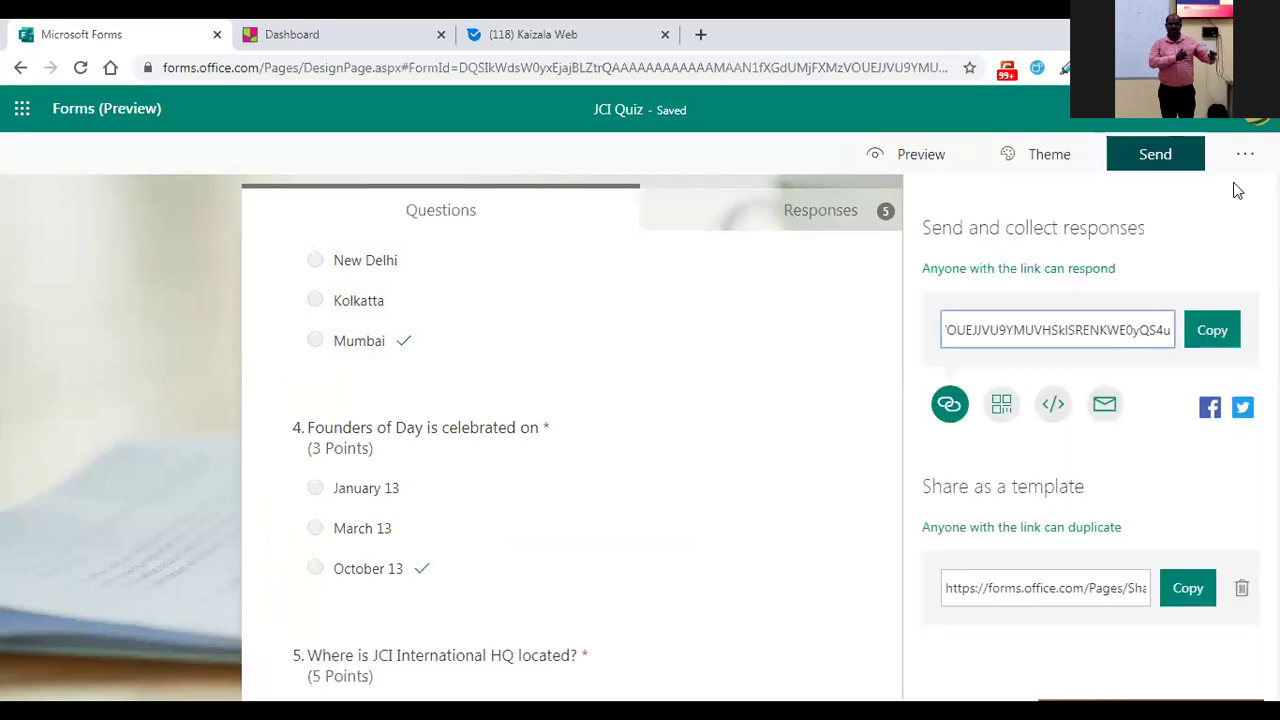
left_click(1205, 335)
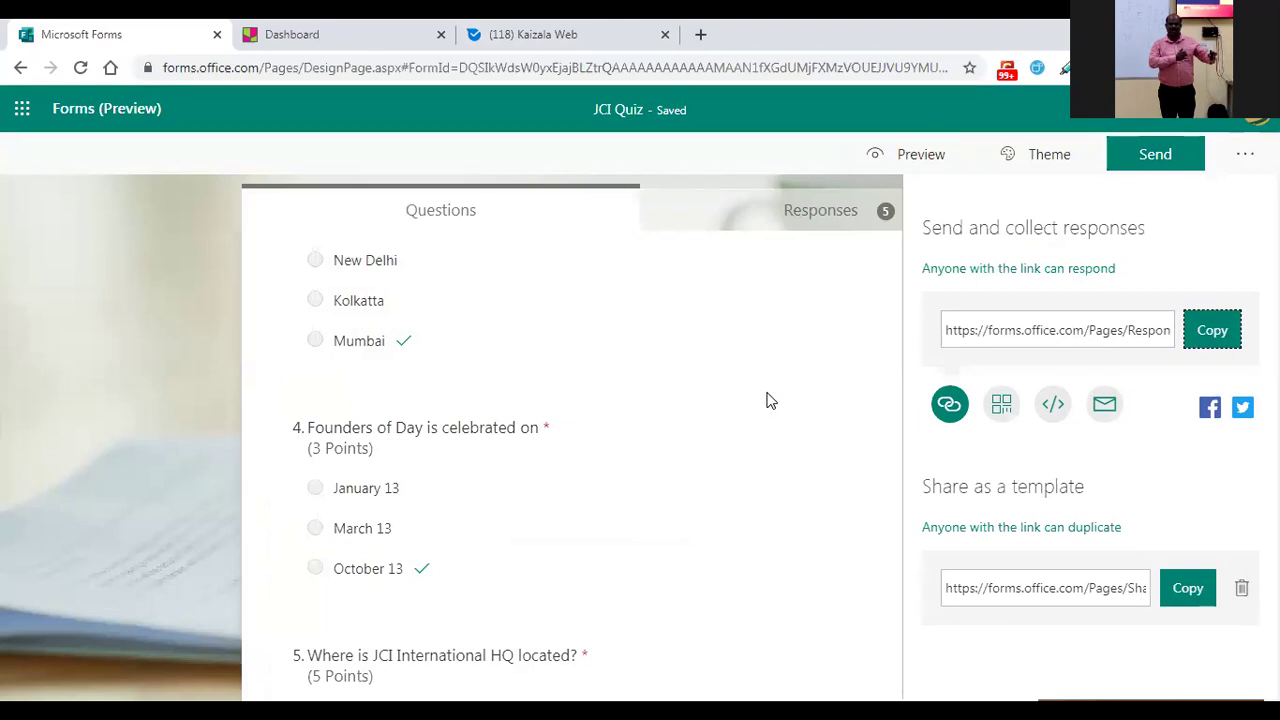
Step: Review the quiz's questions and its response summary, and close the Forms page
scroll(776, 395, "down", 3)
scroll(777, 405, "up", 2)
scroll(780, 405, "up", 5)
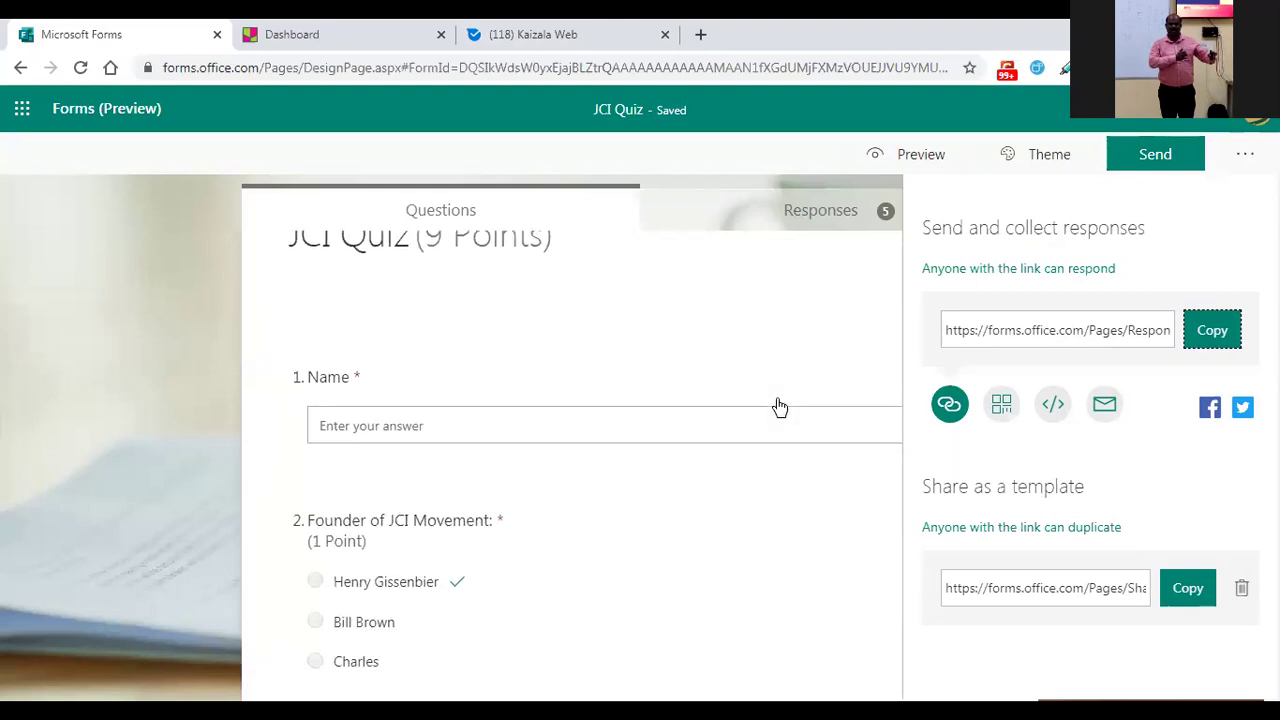
scroll(789, 400, "down", 10)
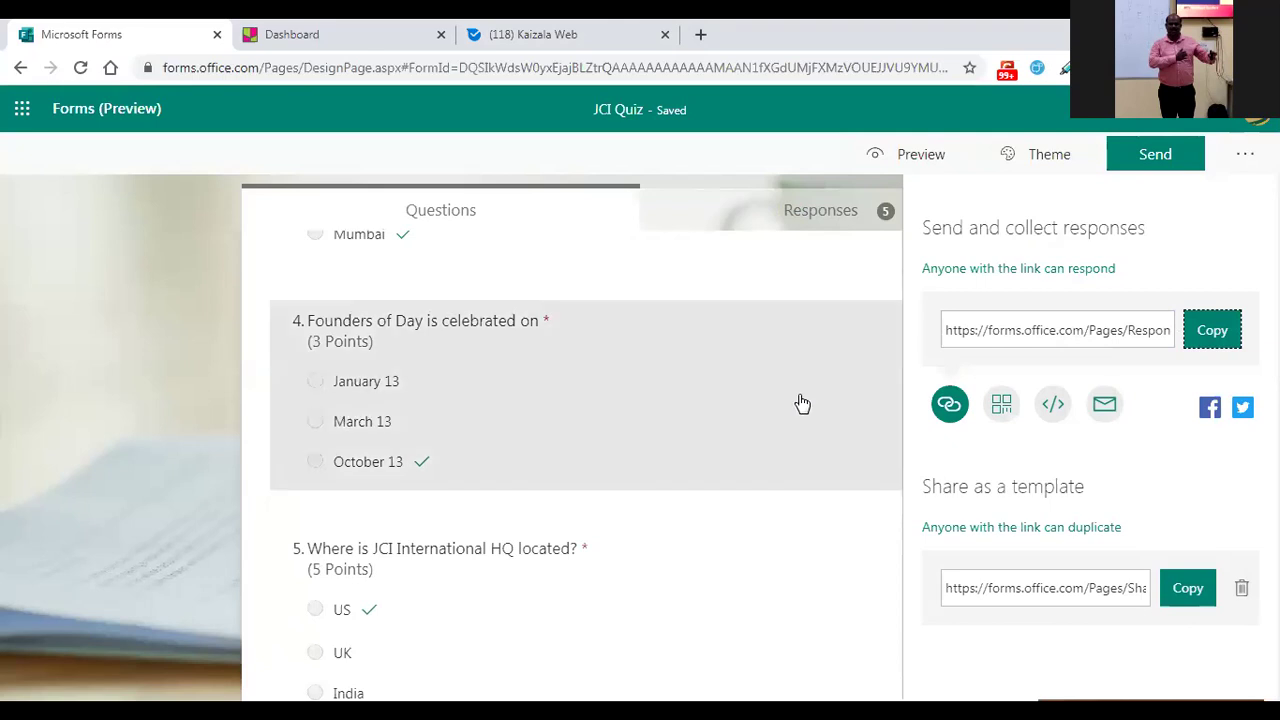
scroll(785, 403, "down", 2)
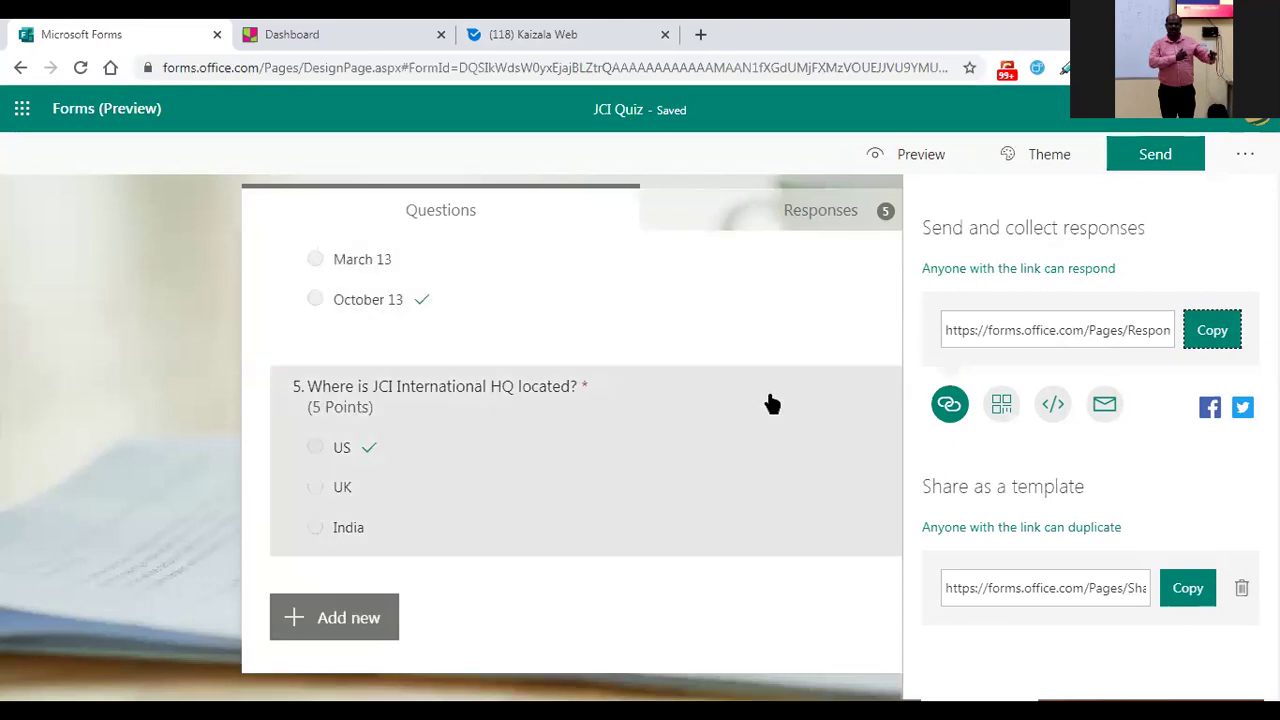
left_click(834, 211)
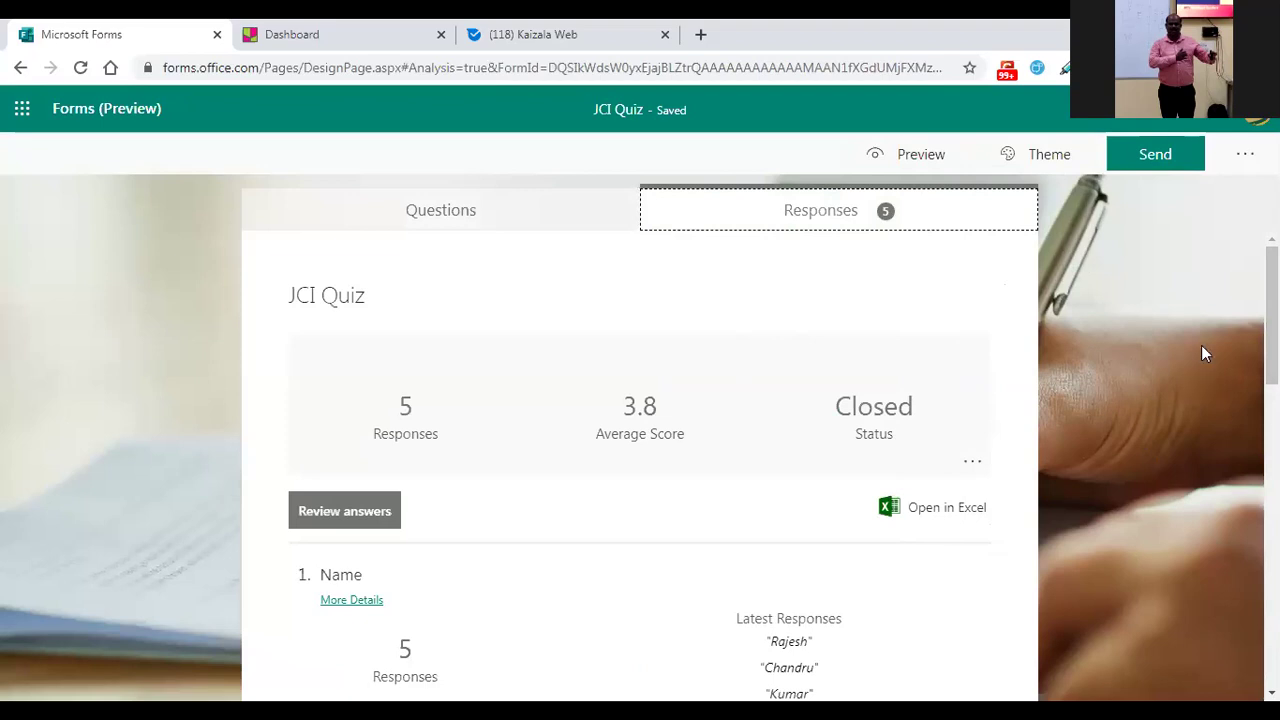
left_click(216, 37)
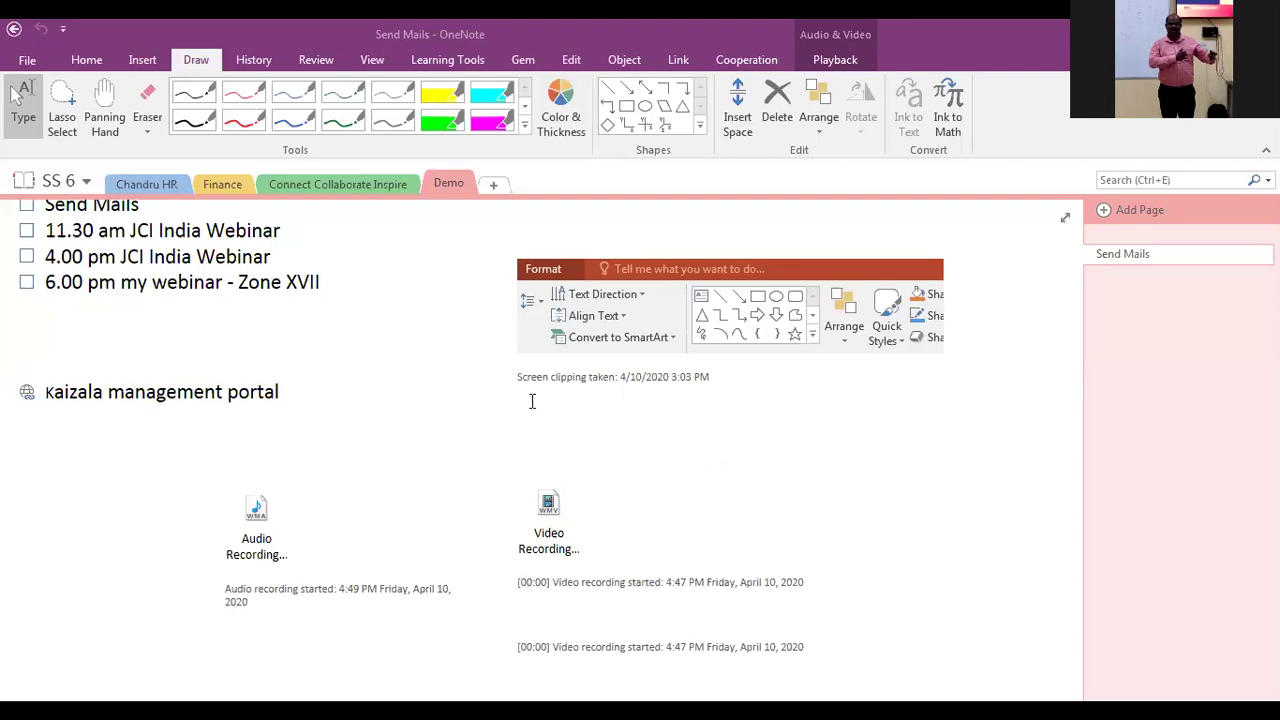
Step: Switch to OneNote and select the caption under the screen clipping on the Send Mails page
left_click(755, 407)
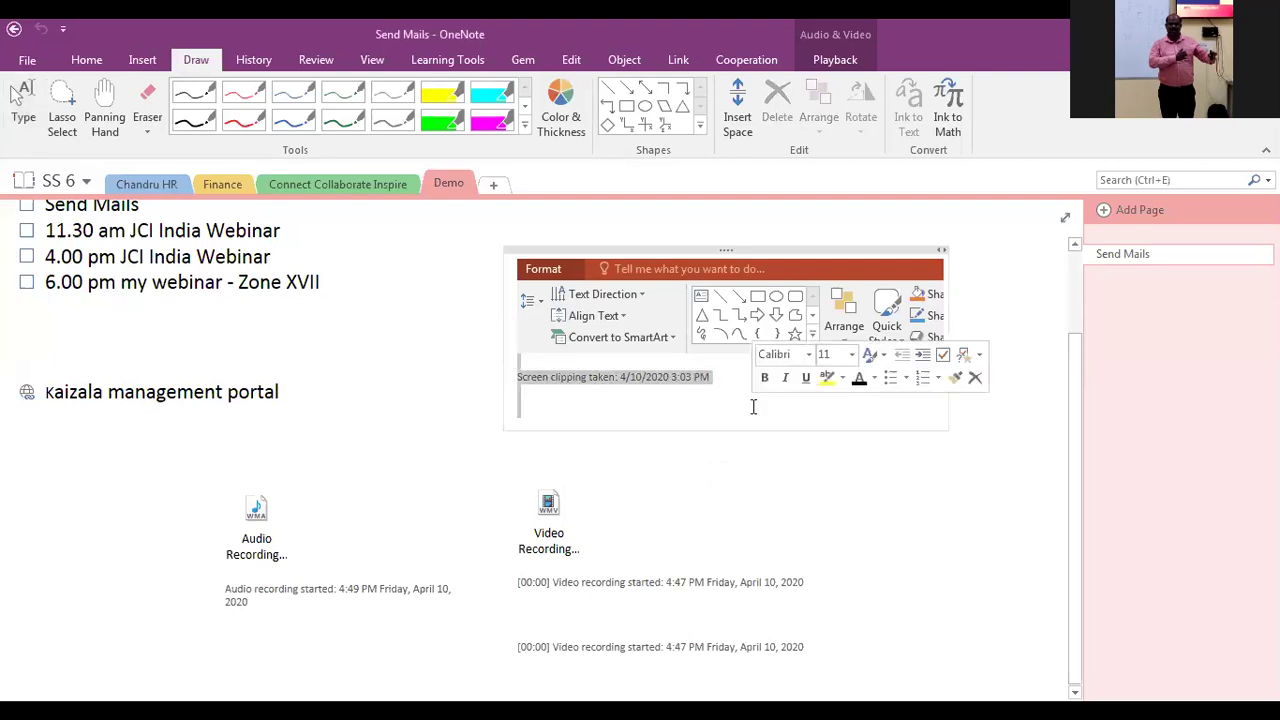